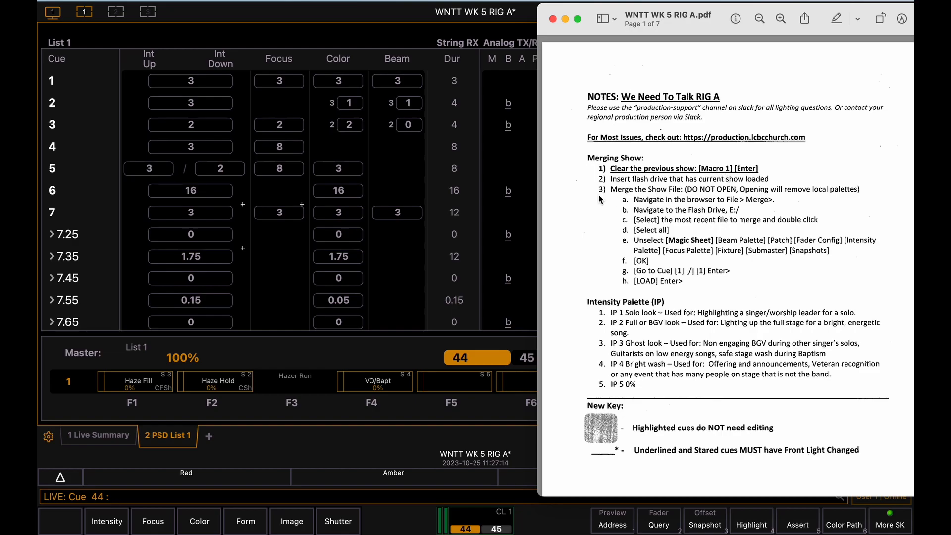
Run Macro 1 from the virtual keypad to clear the previous show, and empty the leftover command line
left_click(477, 159)
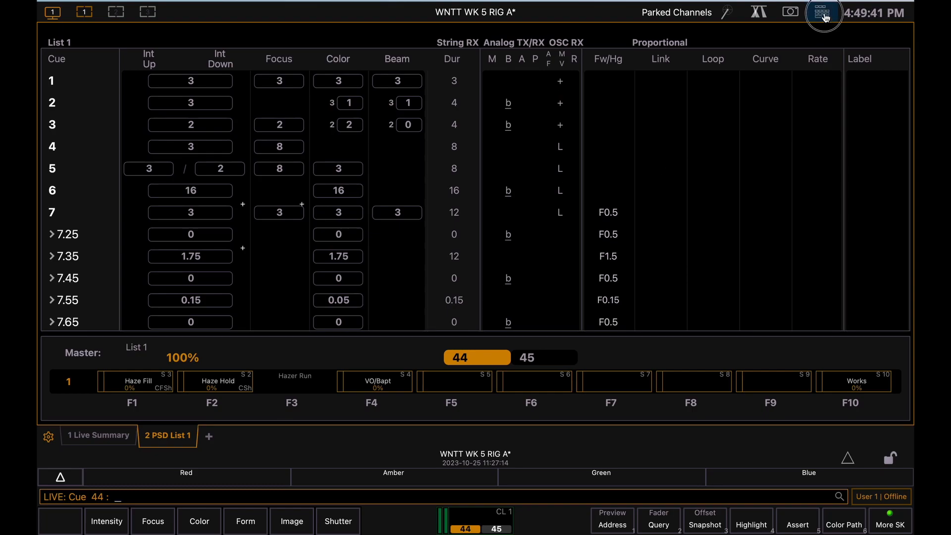
left_click(821, 12)
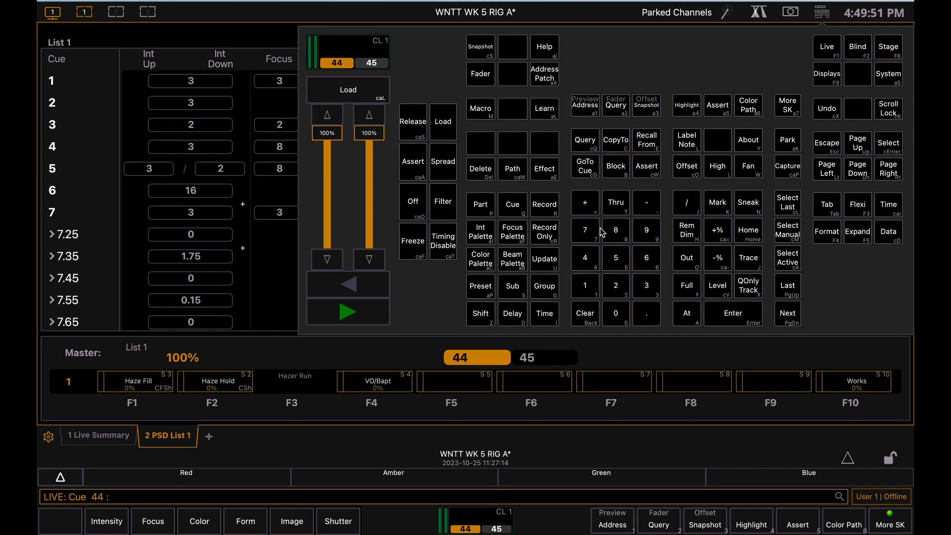
left_click(484, 109)
left_click(586, 287)
left_click(735, 319)
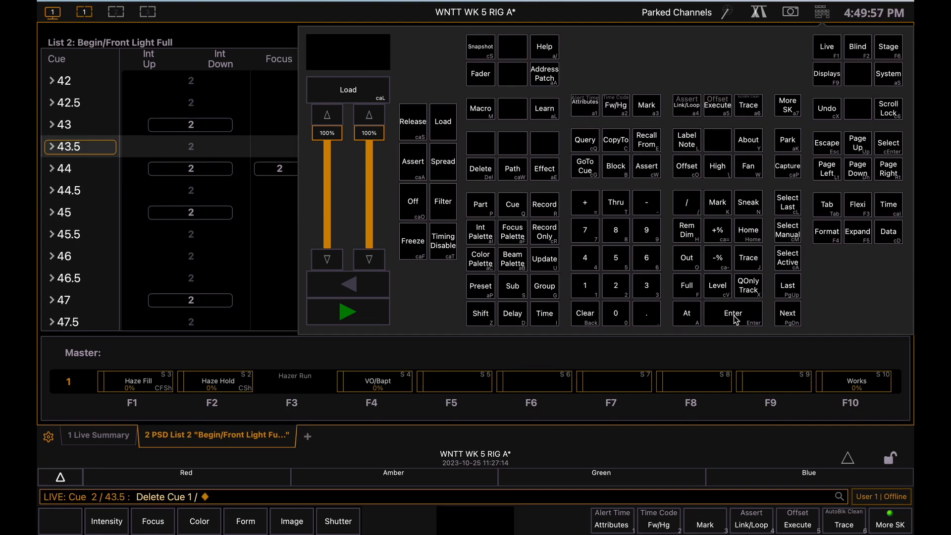
left_click(823, 15)
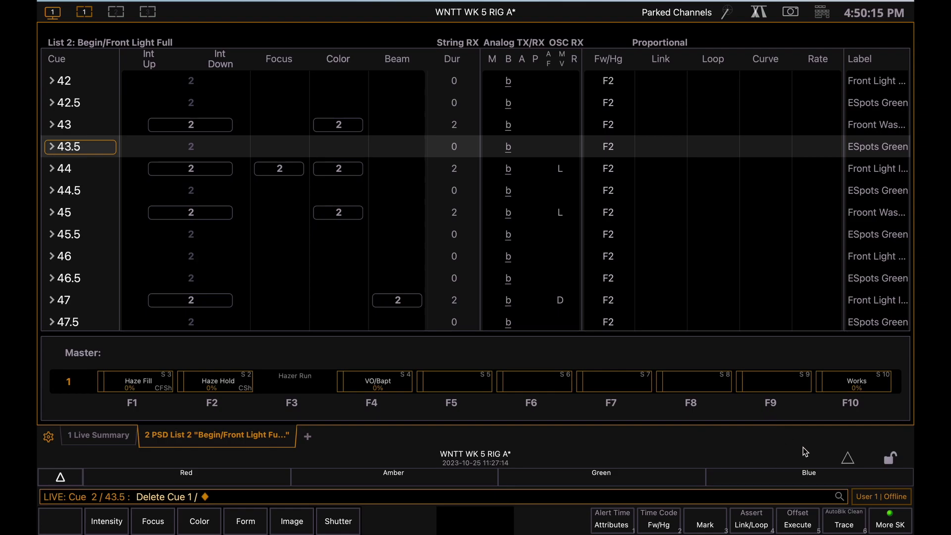
key("BackSpace")
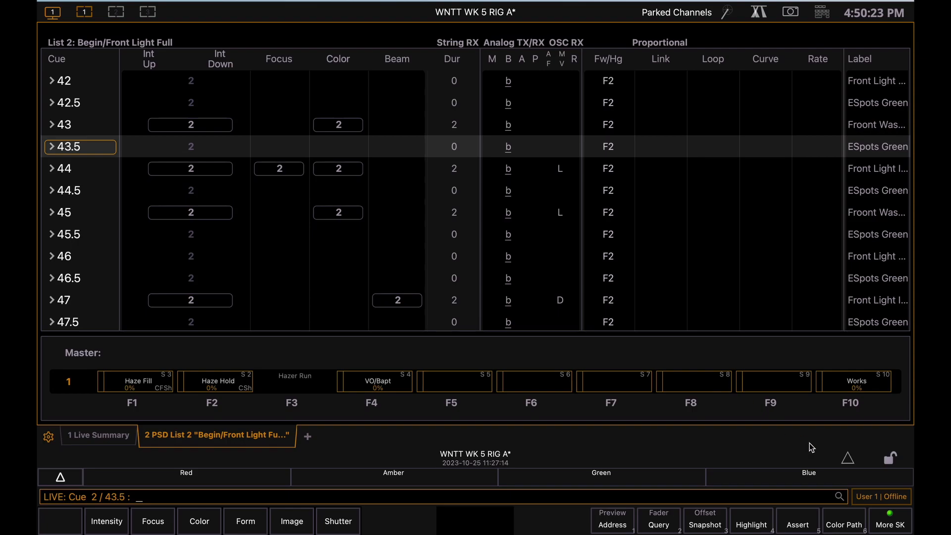
Check the merging instructions in the Preview PDF, and expand the show file browser to the merge sources
left_click(848, 460)
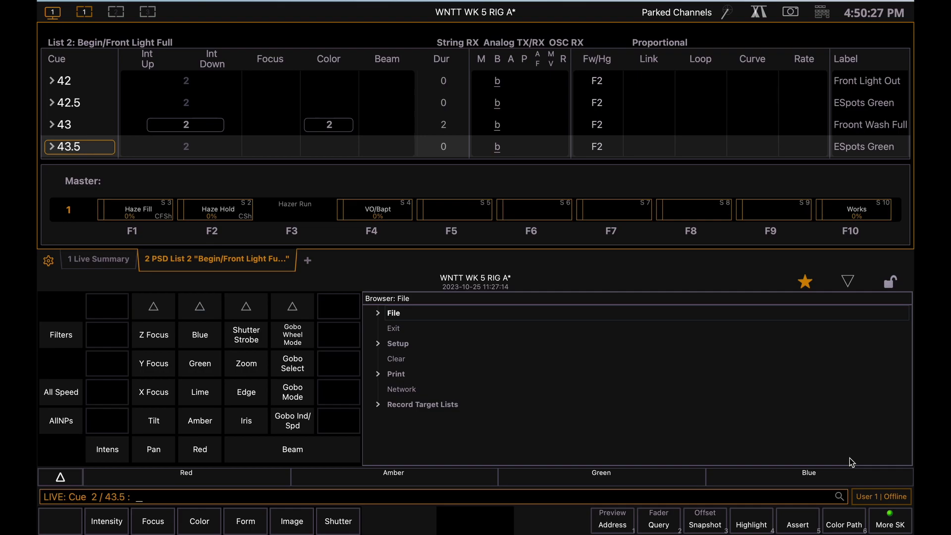
mouse_move(38, 177)
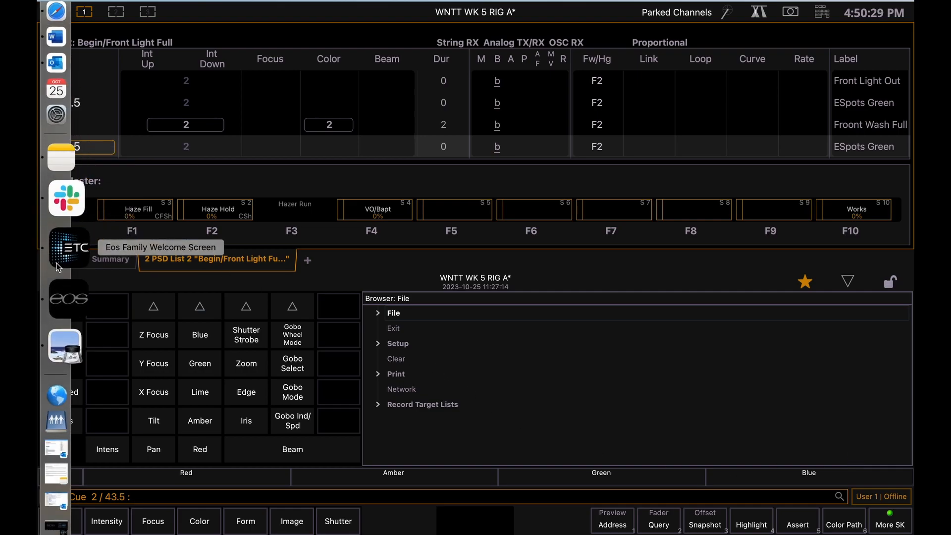
left_click(68, 309)
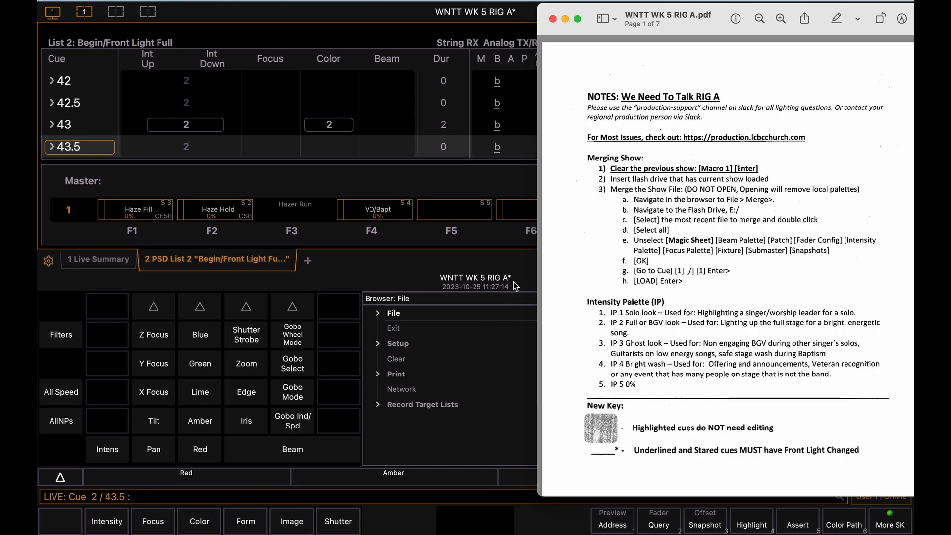
left_click(503, 307)
left_click(379, 313)
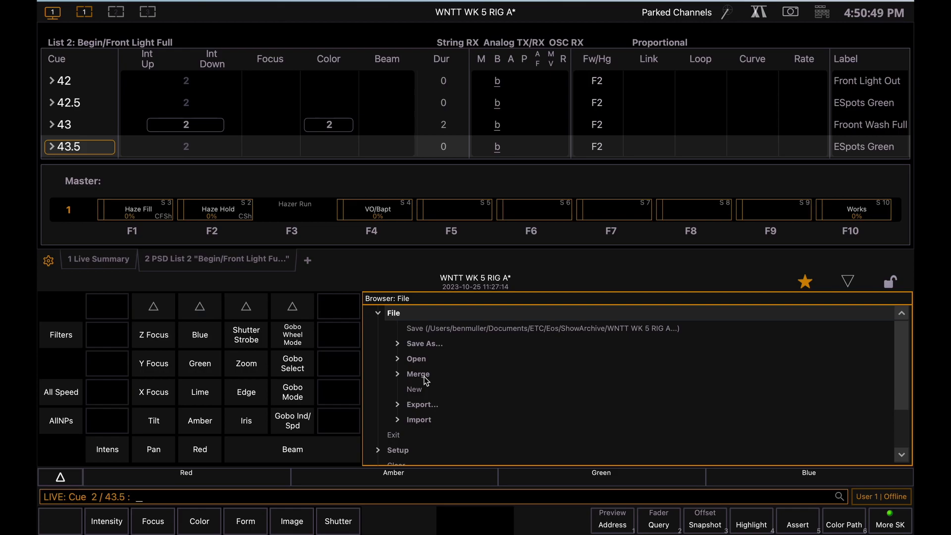
left_click(398, 375)
Expand the Lighting Files folder on the LIGHTING drive as the merge source location
scroll(509, 369, "down", 5)
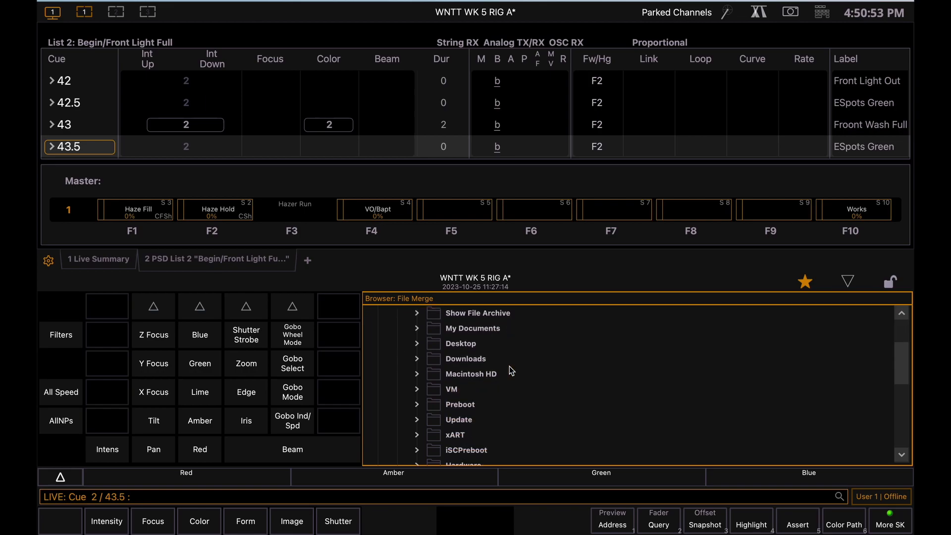
scroll(509, 371, "down", 3)
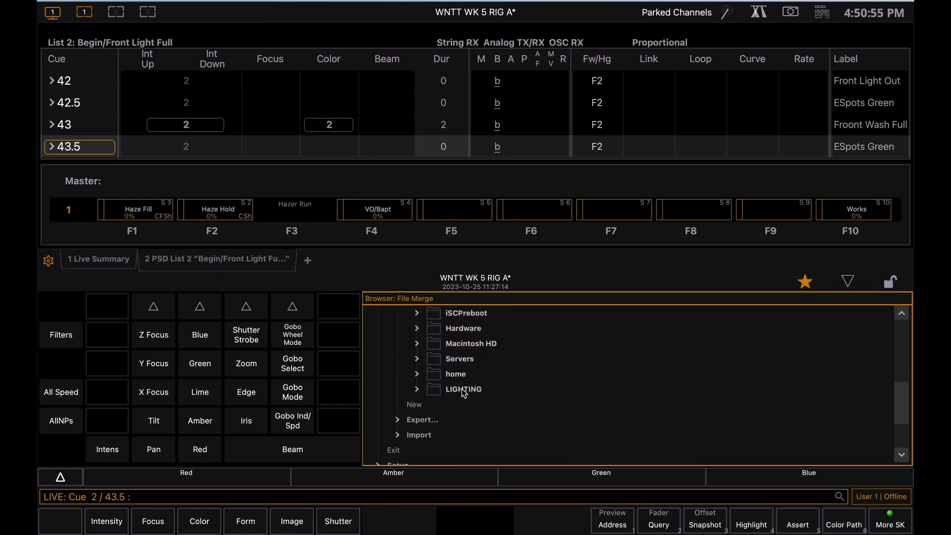
left_click(467, 396)
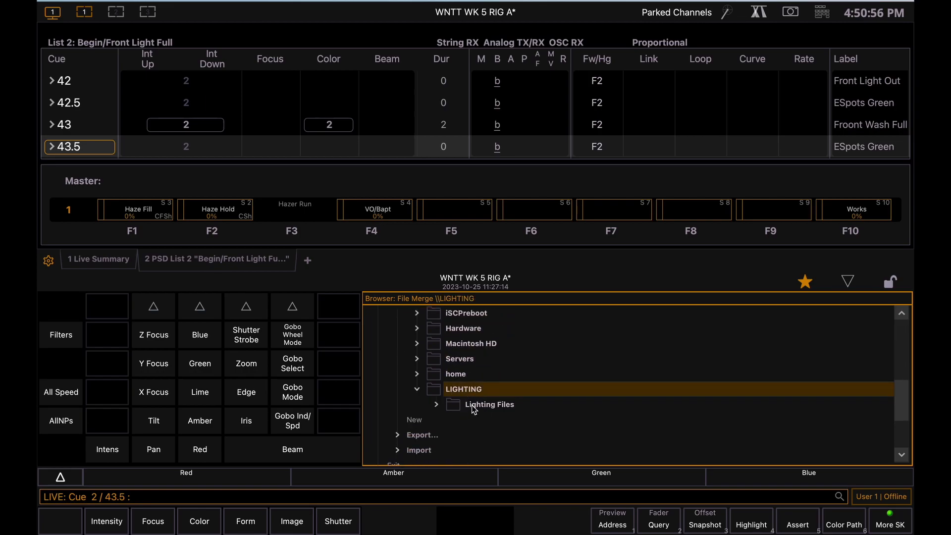
left_click(436, 405)
left_click(437, 406)
left_click(437, 405)
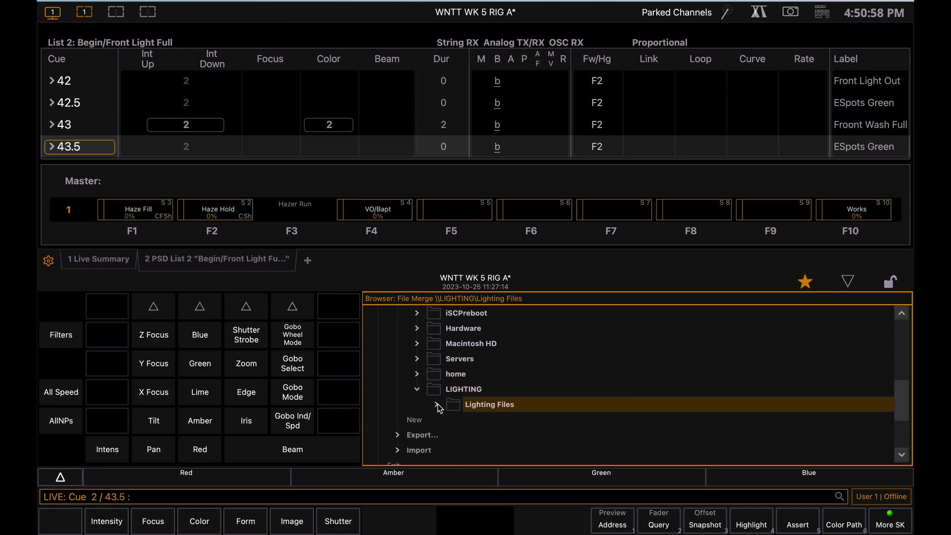
left_click(437, 405)
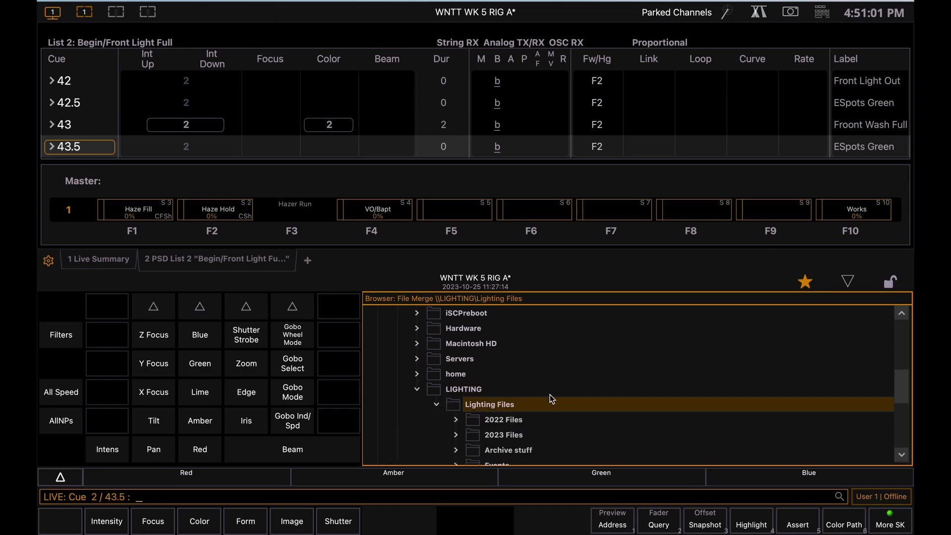
scroll(550, 394, "down", 3)
left_click(507, 405)
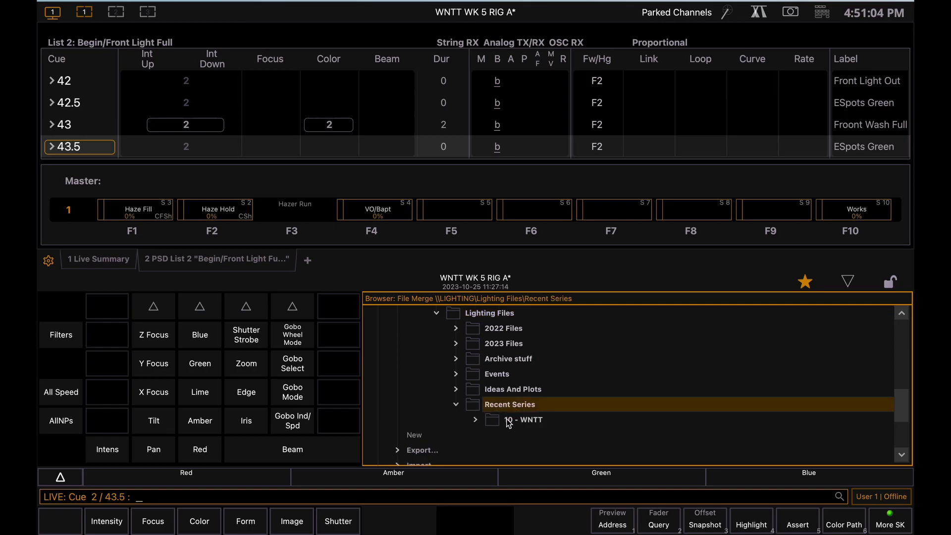
left_click(509, 420)
scroll(545, 405, "down", 3)
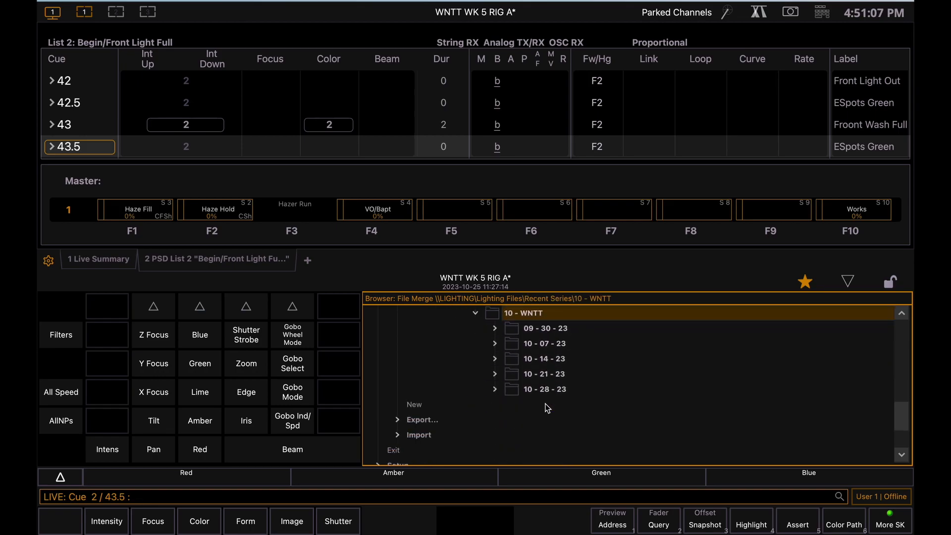
left_click(545, 391)
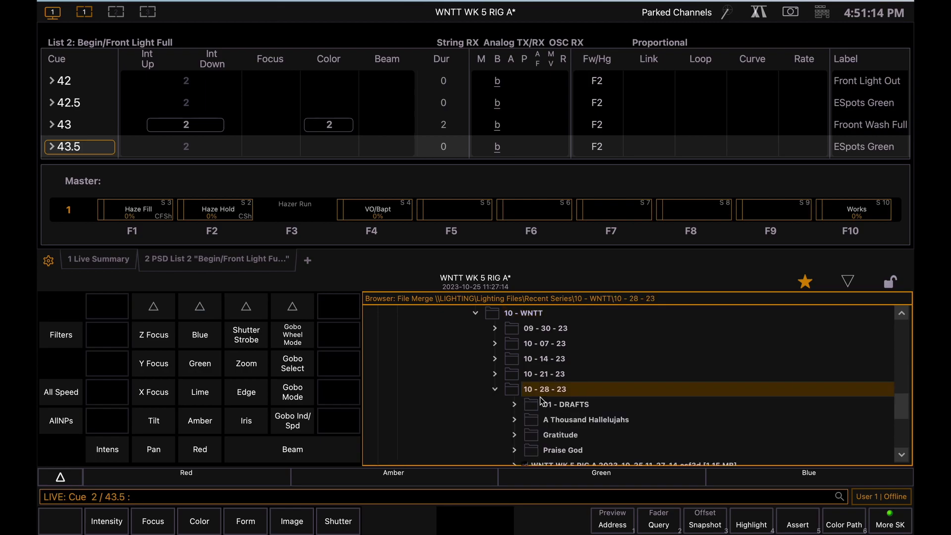
scroll(540, 396, "down", 3)
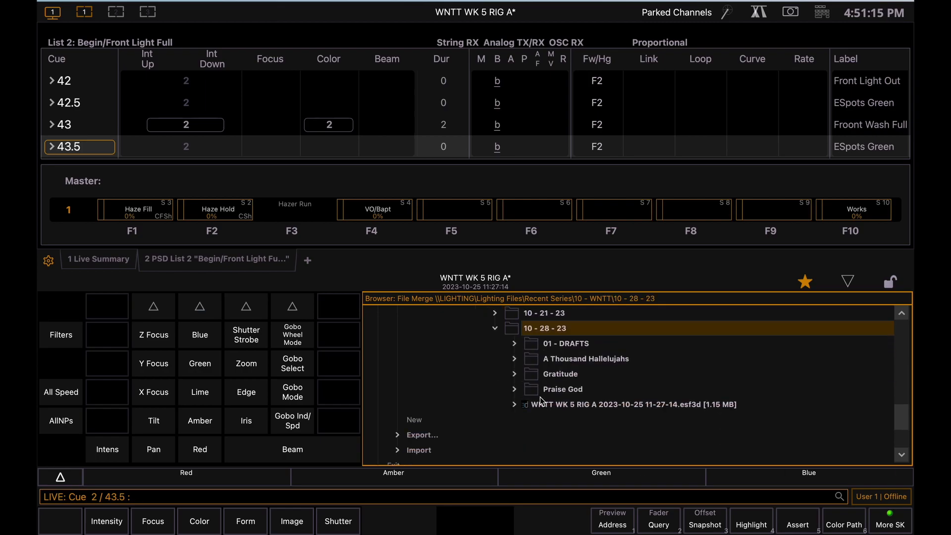
left_click(516, 404)
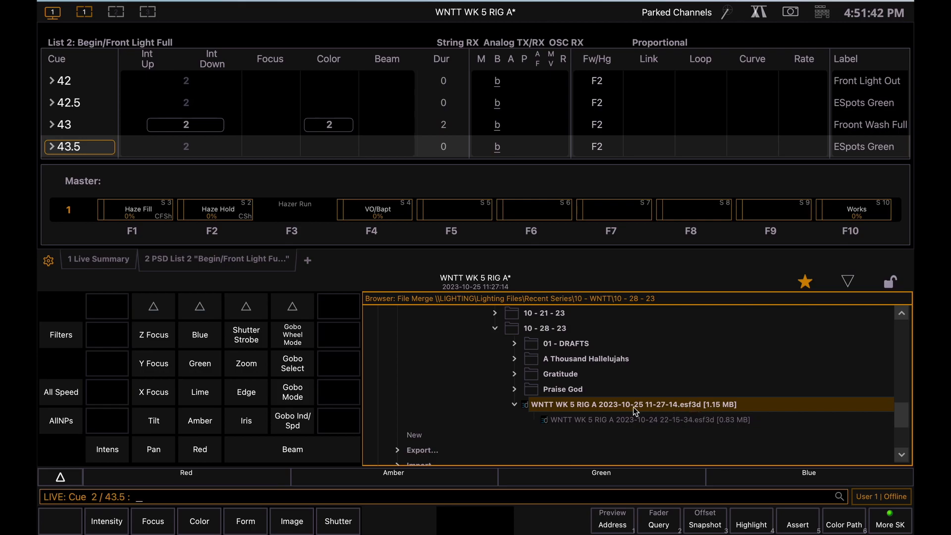
left_click(595, 403)
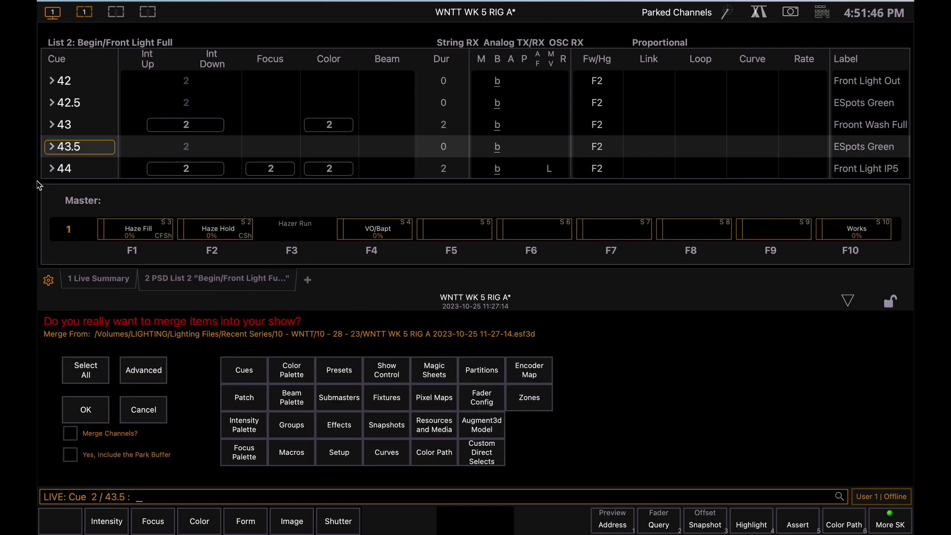
Consult the merging notes in Preview, and select all show item types for the merge
left_click(68, 378)
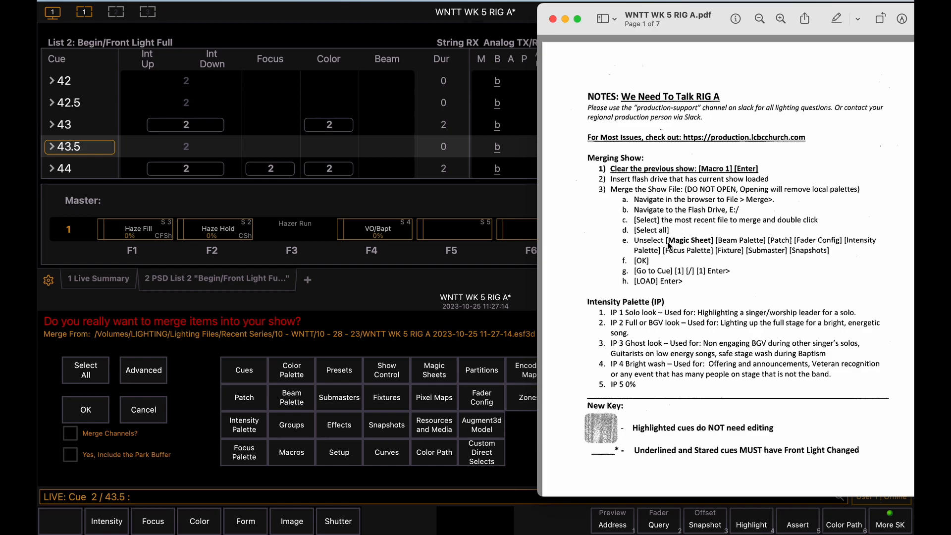
left_click(381, 297)
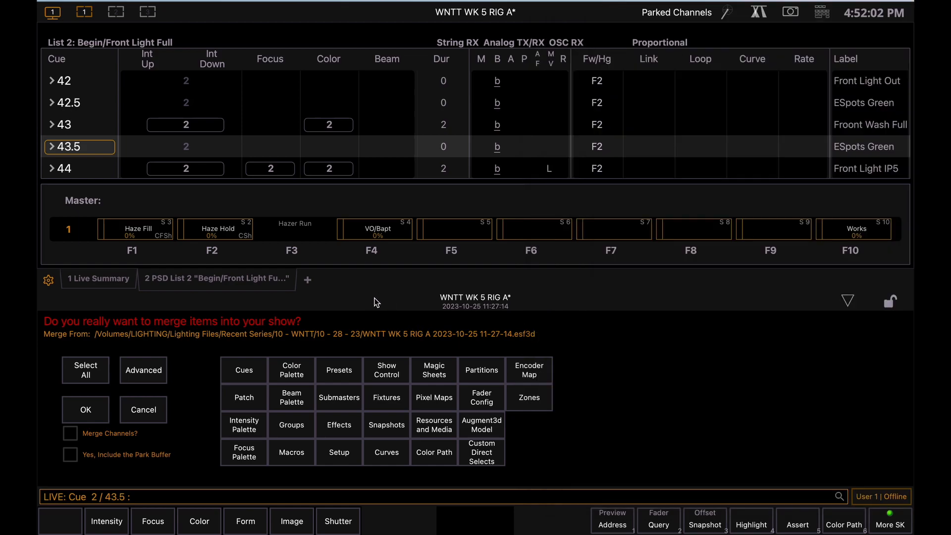
left_click(86, 375)
Following the notes in Preview, exclude Magic Sheets and Beam Palette from the items to merge
mouse_move(37, 314)
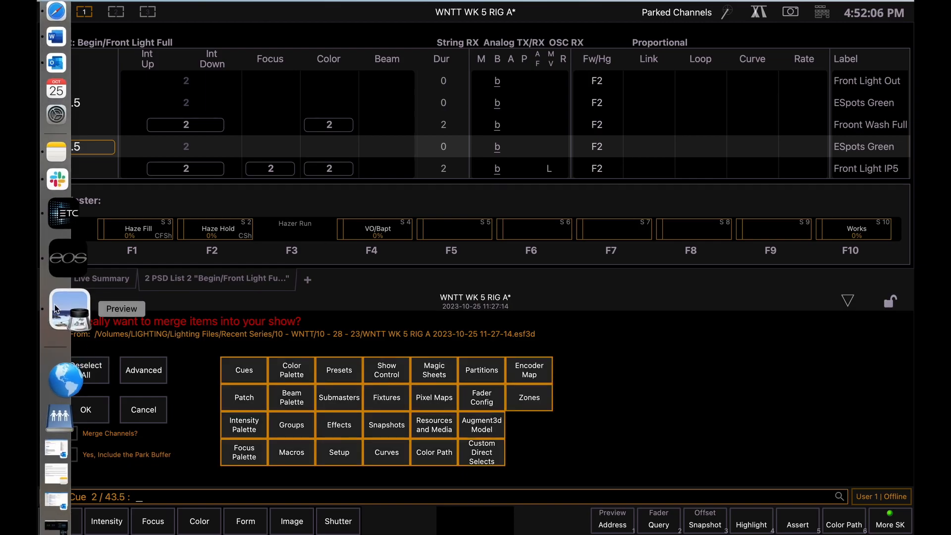
left_click(66, 312)
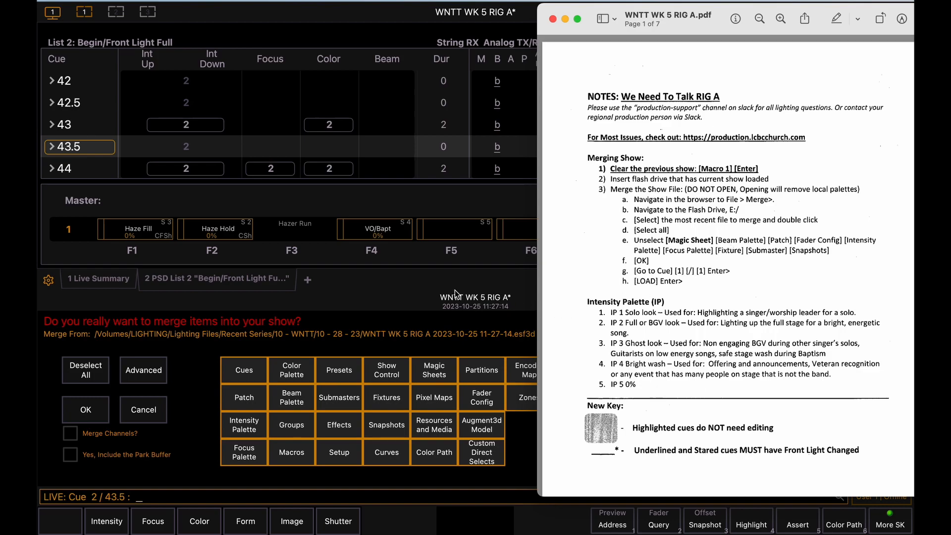
left_click(415, 283)
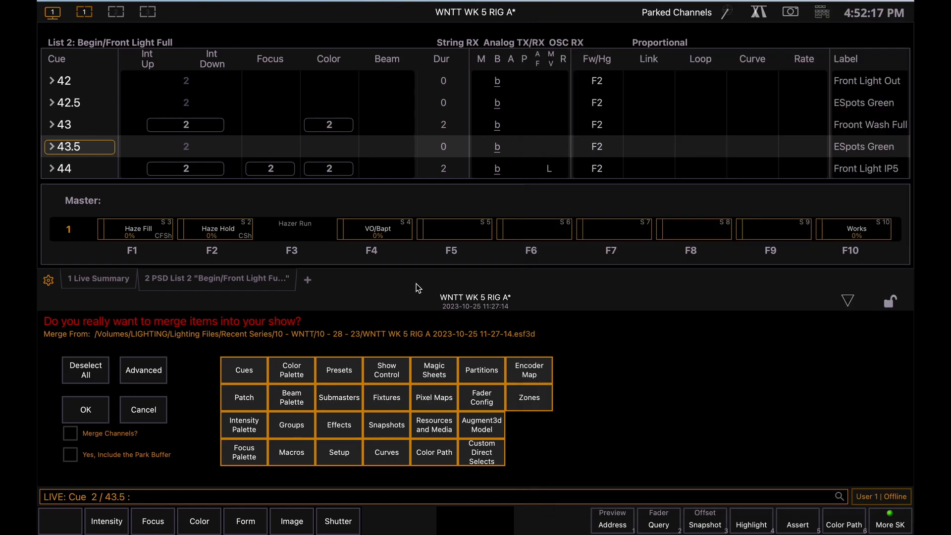
left_click(436, 371)
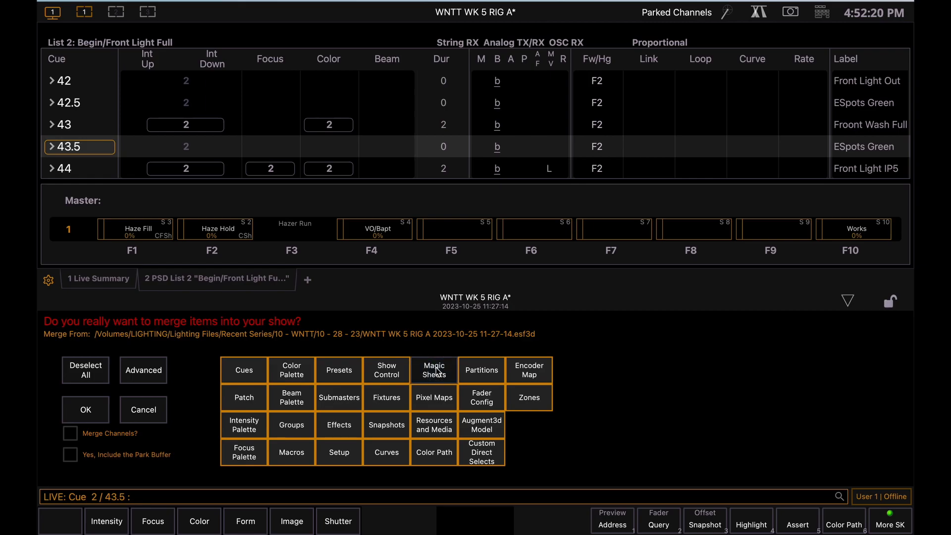
mouse_move(5, 248)
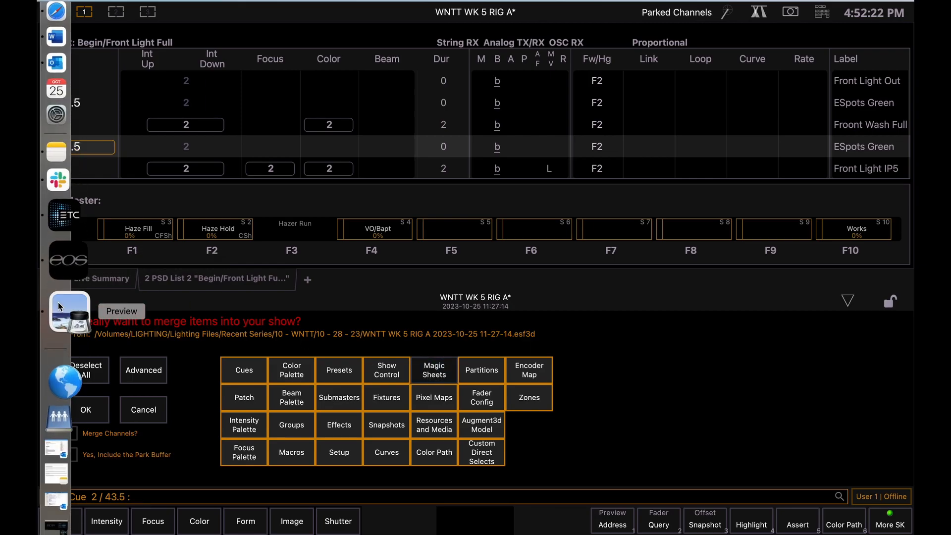
left_click(20, 208)
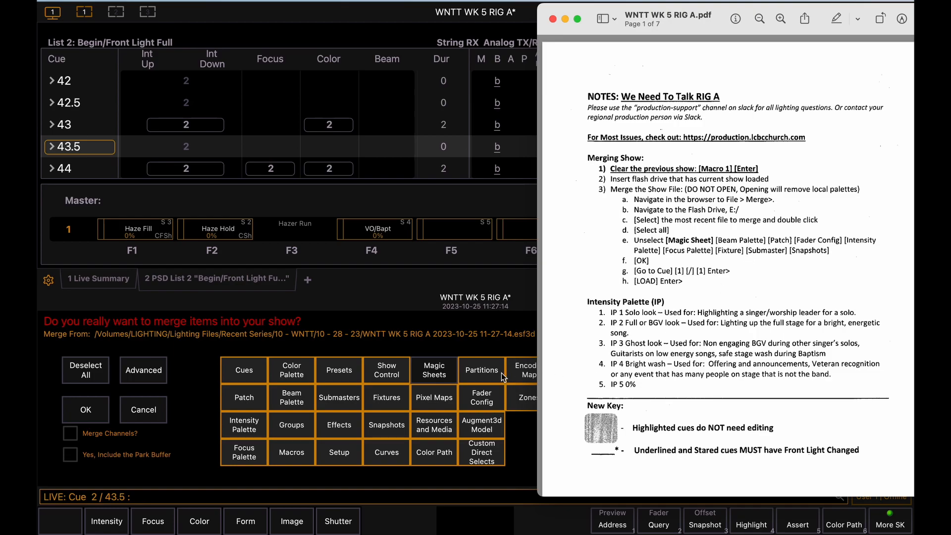
left_click(521, 311)
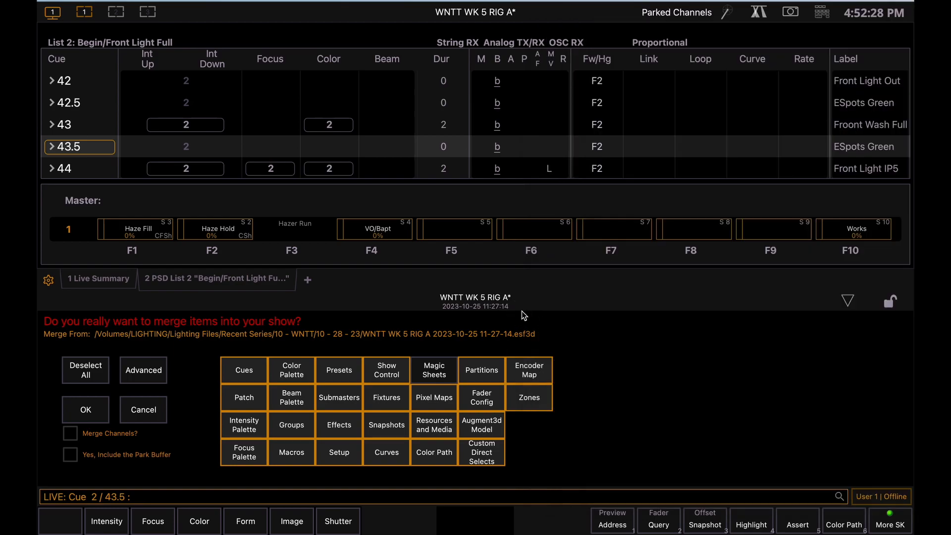
left_click(293, 397)
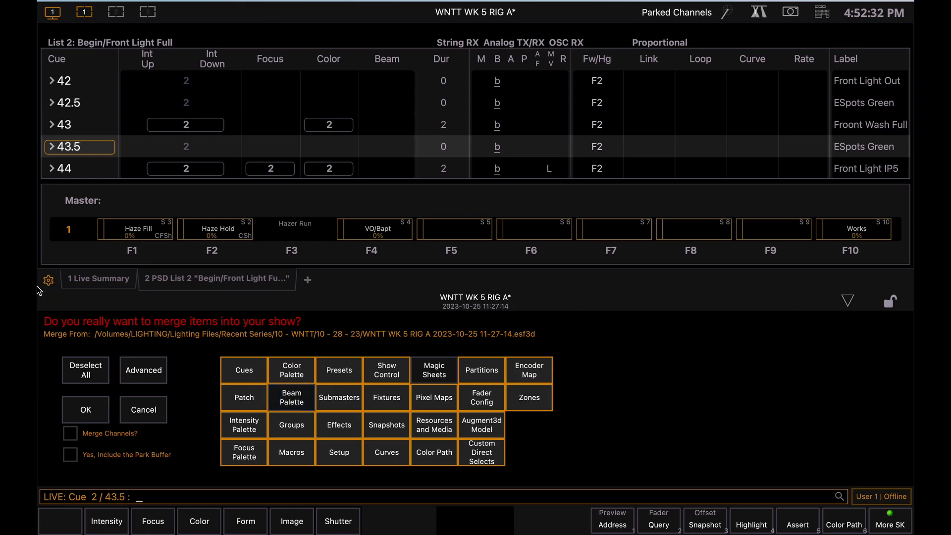
Check the merging notes in Preview, and exclude Patch, Fader Config and Intensity Palette from the items to merge
mouse_move(42, 292)
left_click(59, 310)
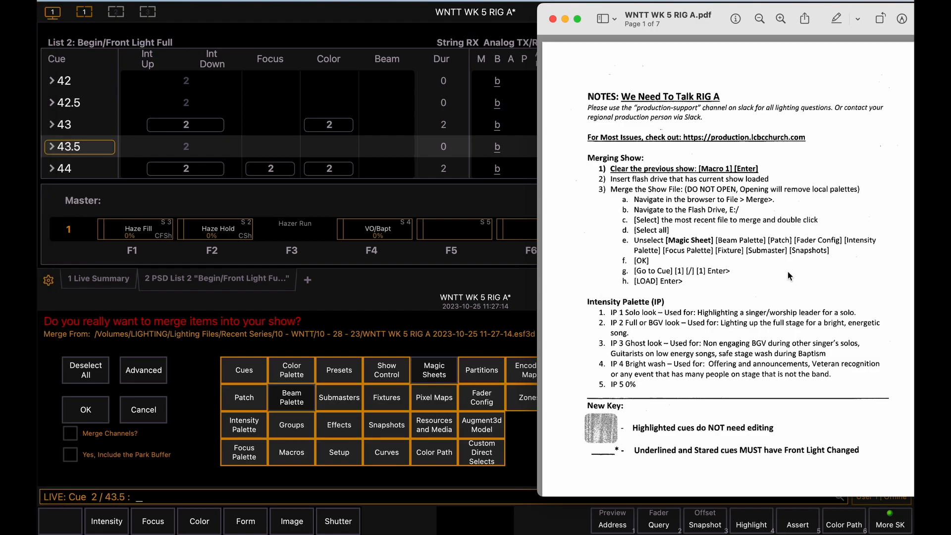
left_click(494, 278)
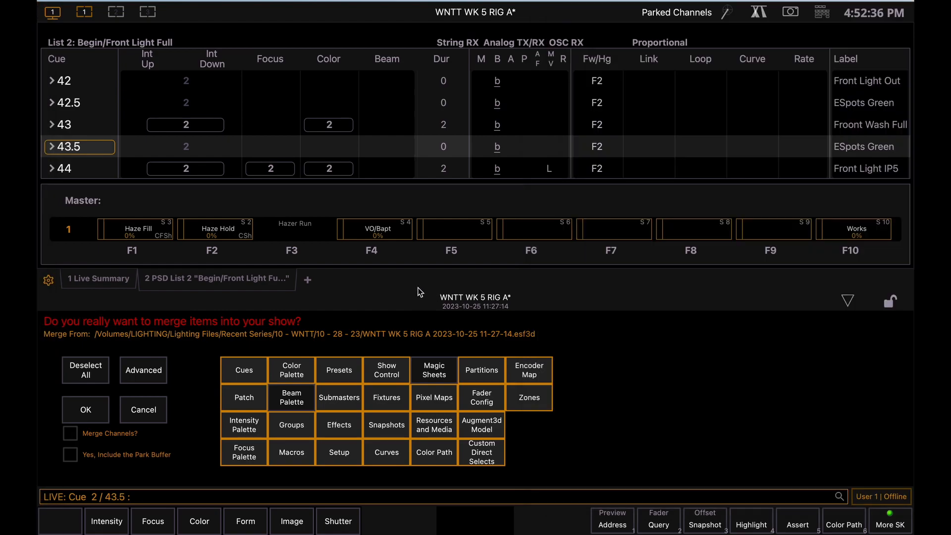
left_click(225, 399)
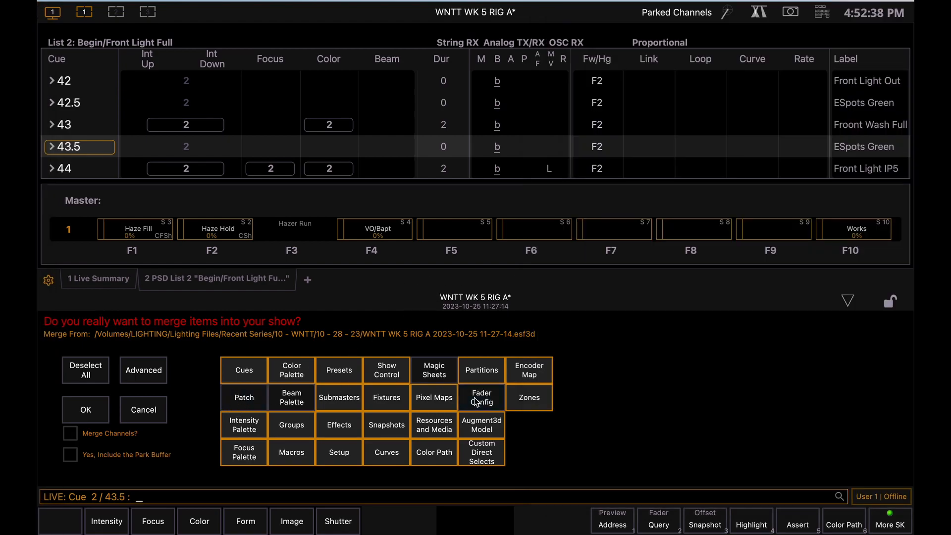
left_click(246, 427)
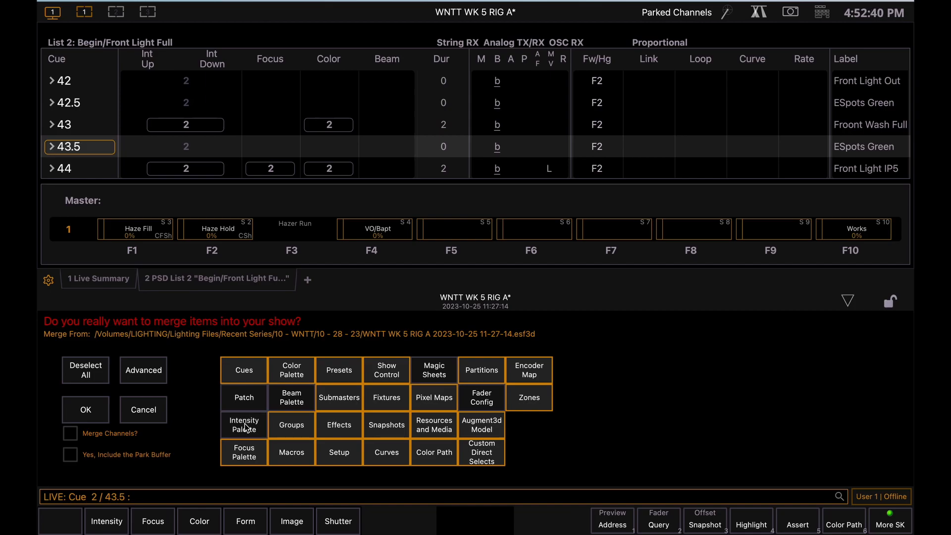
Recheck the merging notes in Preview, and exclude Focus Palette and Fixtures from the merge
mouse_move(58, 280)
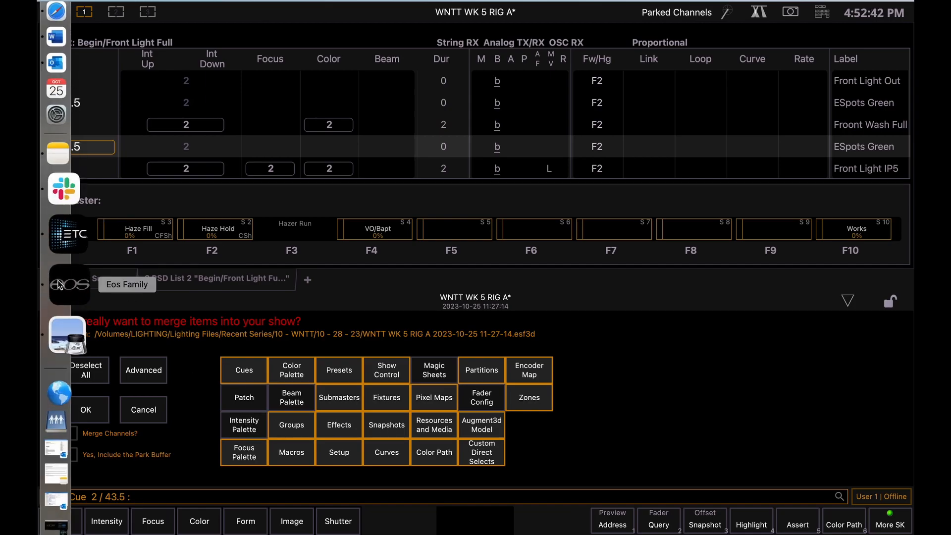
left_click(67, 337)
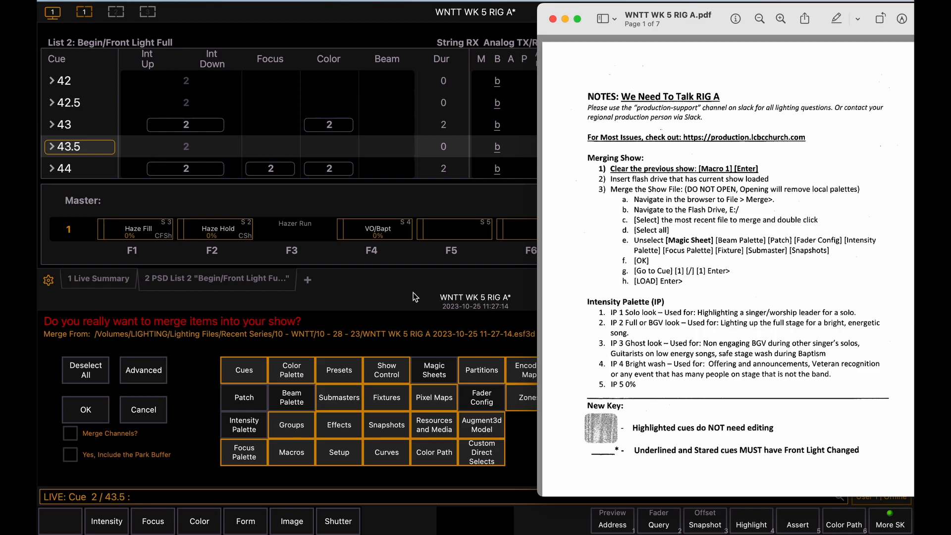
left_click(380, 323)
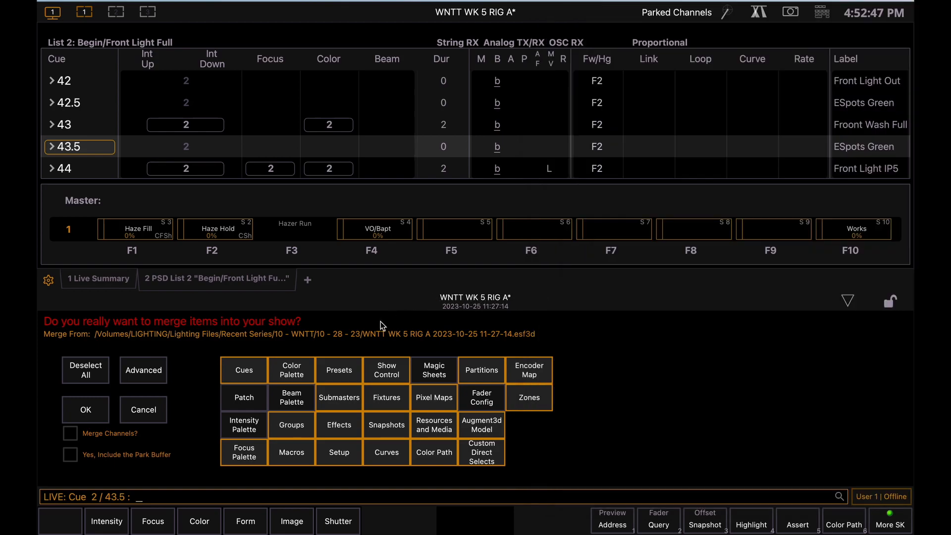
left_click(246, 456)
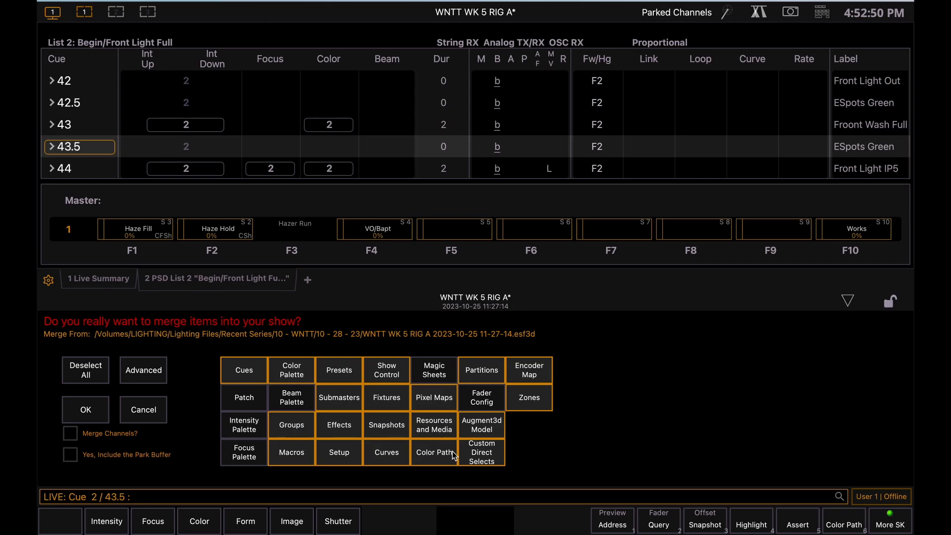
left_click(395, 404)
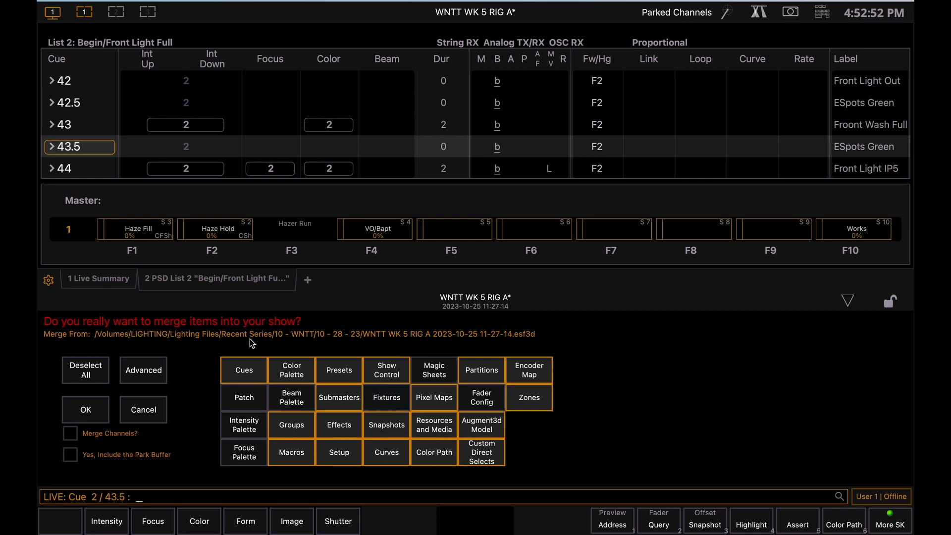
Consult the notes in Preview for the remaining exclusions, and exclude Submasters and Snapshots from the merge
left_click(26, 250)
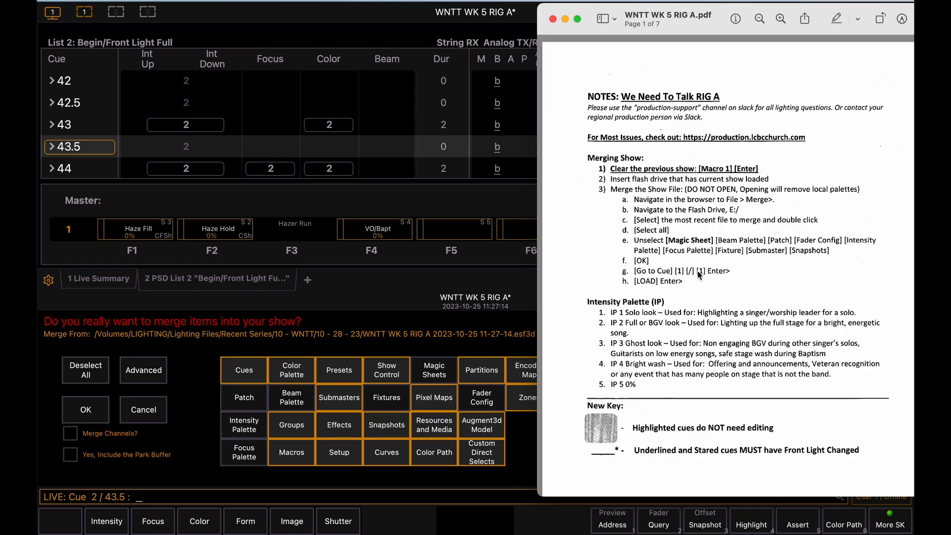
left_click(503, 289)
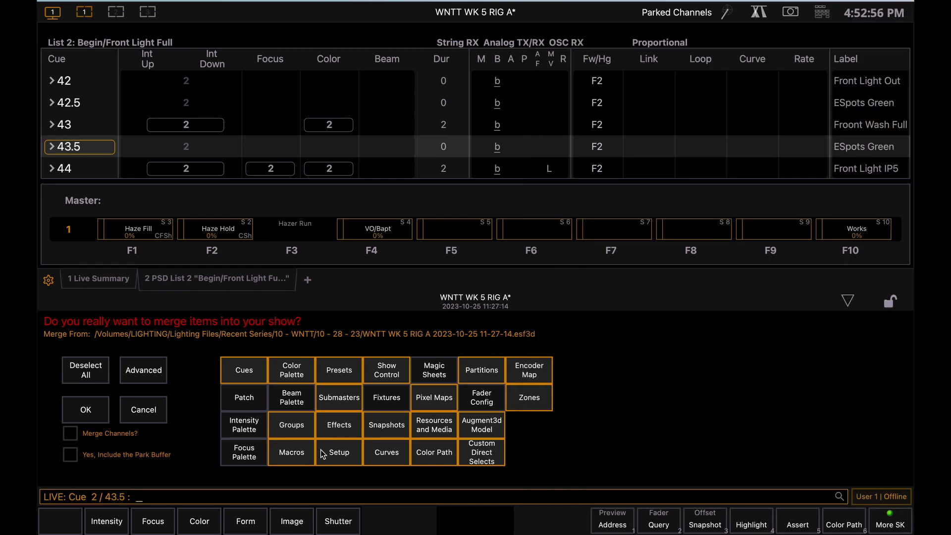
left_click(378, 425)
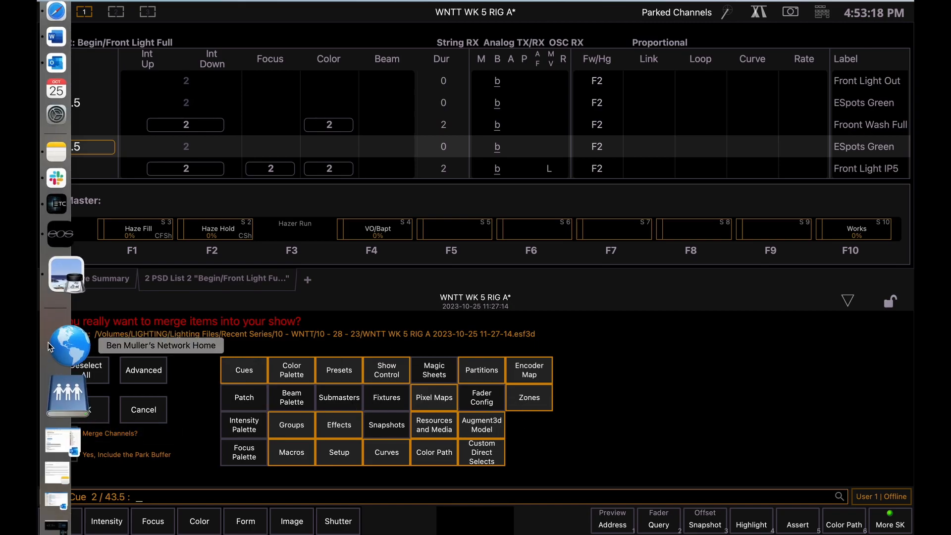
Verify the exclusions against the notes in Preview, and confirm merging the selected items into the show
left_click(49, 342)
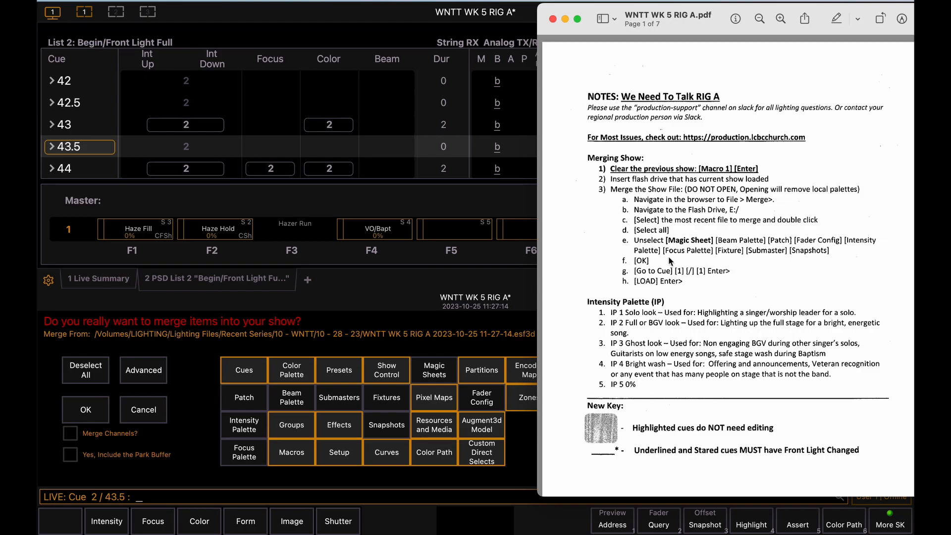
left_click(455, 281)
left_click(83, 413)
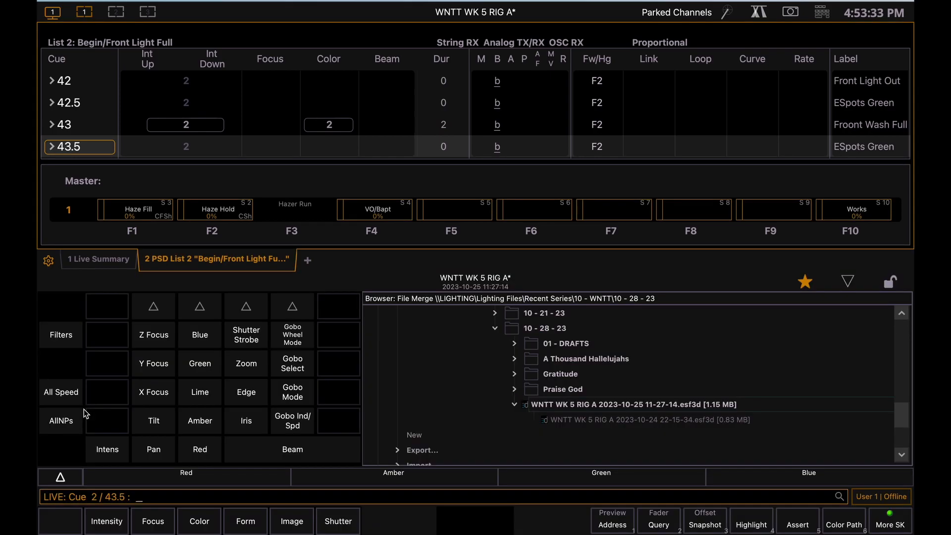
Collapse the 10 - 28 - 23 folder and the File tree in the browser, and hide the browser to enlarge the cue list
left_click(495, 327)
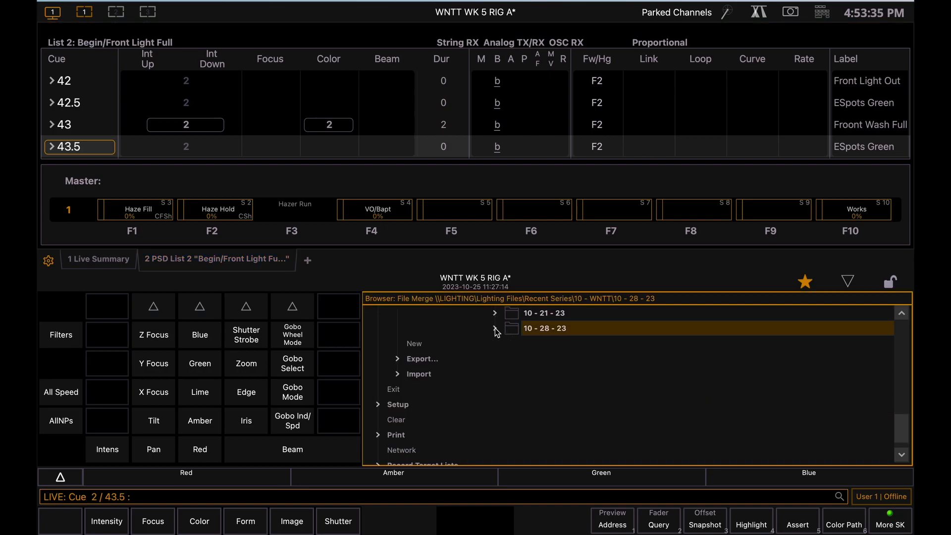
scroll(496, 331, "up", 5)
scroll(419, 328, "up", 5)
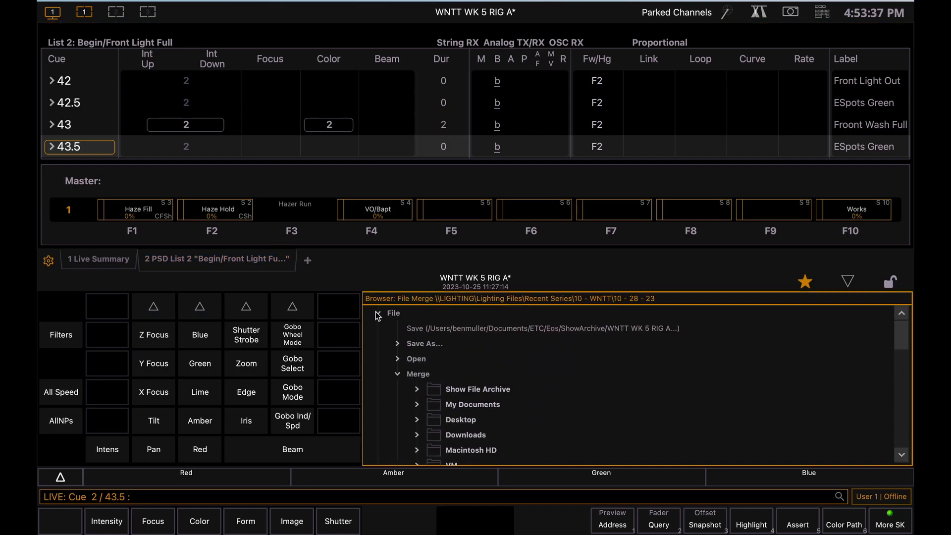
left_click(406, 311)
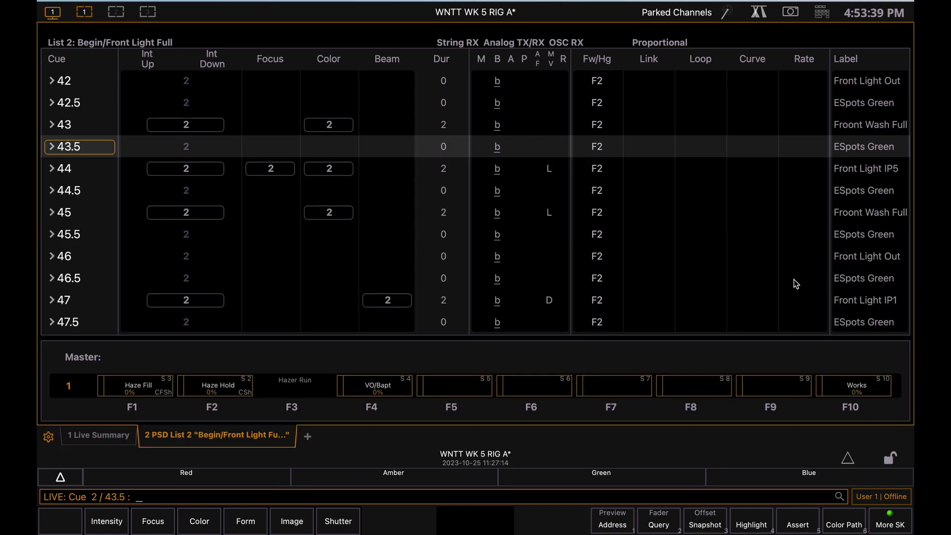
left_click(850, 281)
Check the next instruction in the Preview notes, and run Go To Cue 1/1
mouse_move(62, 205)
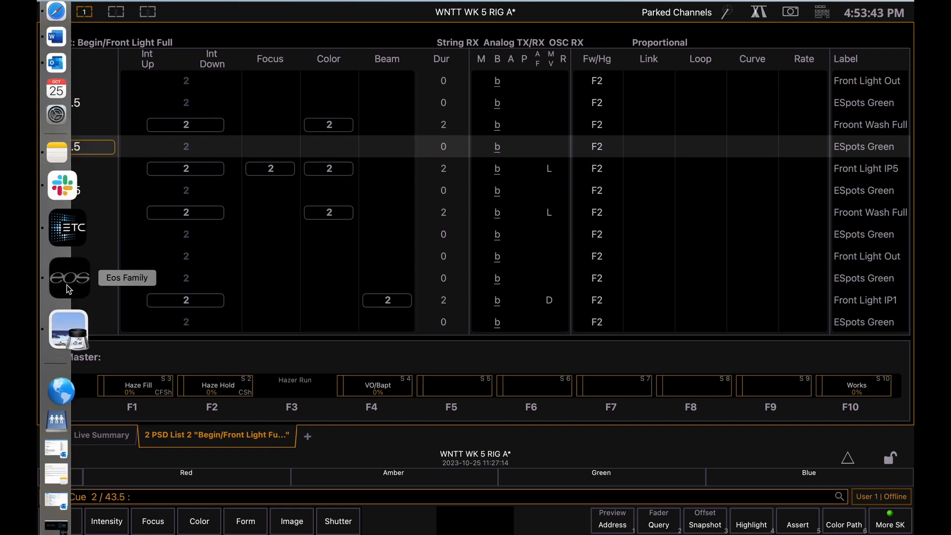
left_click(68, 327)
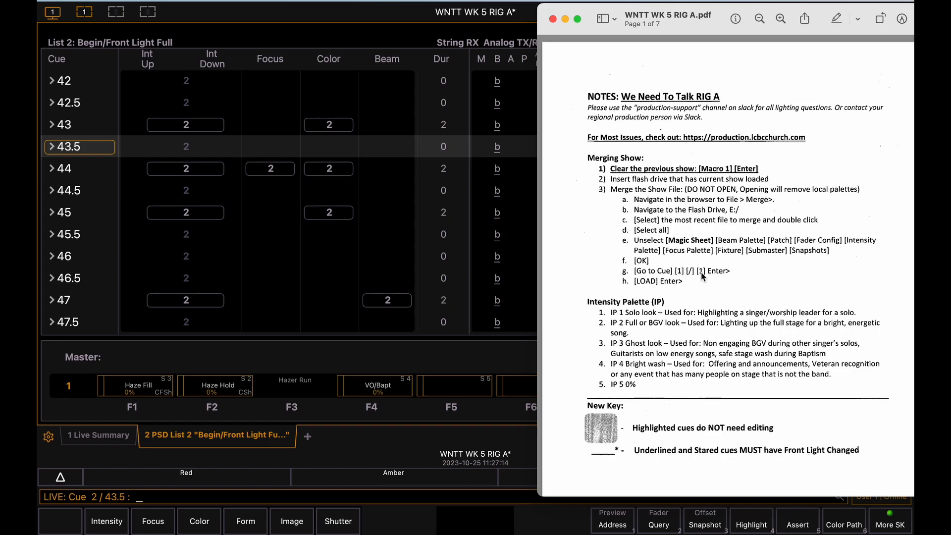
left_click(489, 345)
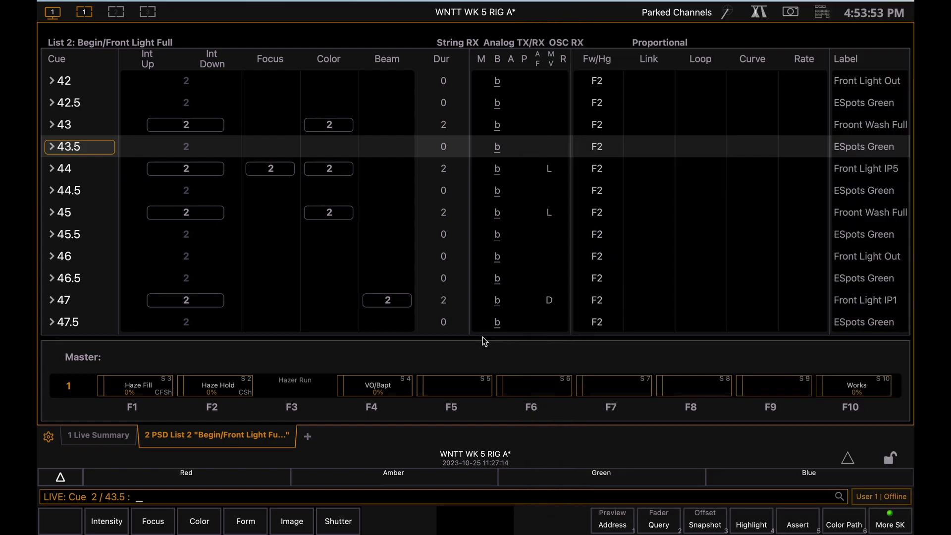
scroll(330, 201, "up", 20)
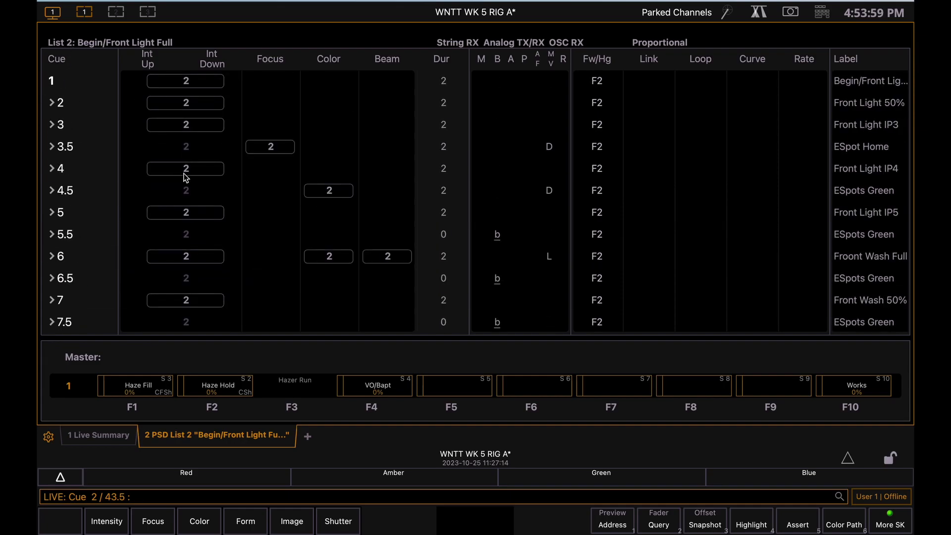
key("g")
key("BackSpace")
key("ctrl+g")
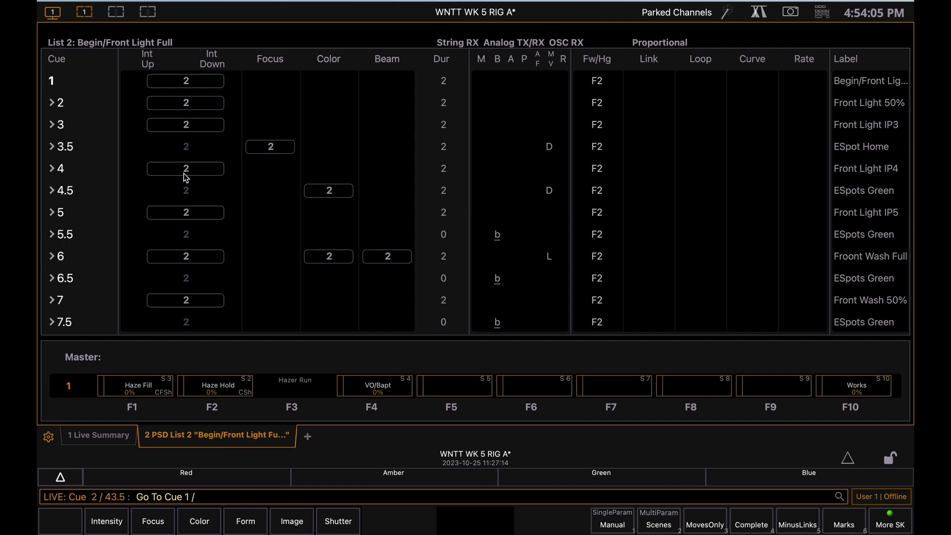
key("Return")
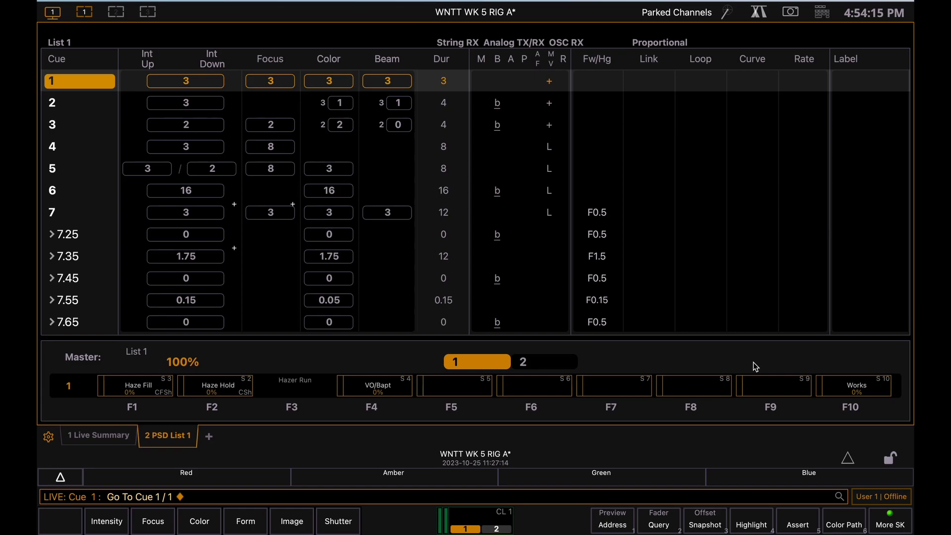
Following the notes in Preview, clear the command line, run Load from the virtual keyboard, and close that keyboard
mouse_move(59, 295)
left_click(68, 324)
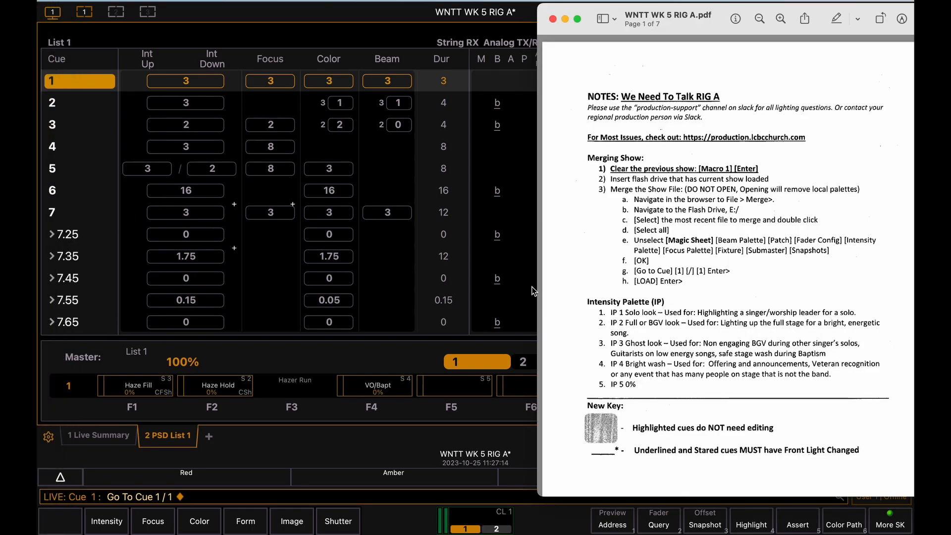
left_click(506, 312)
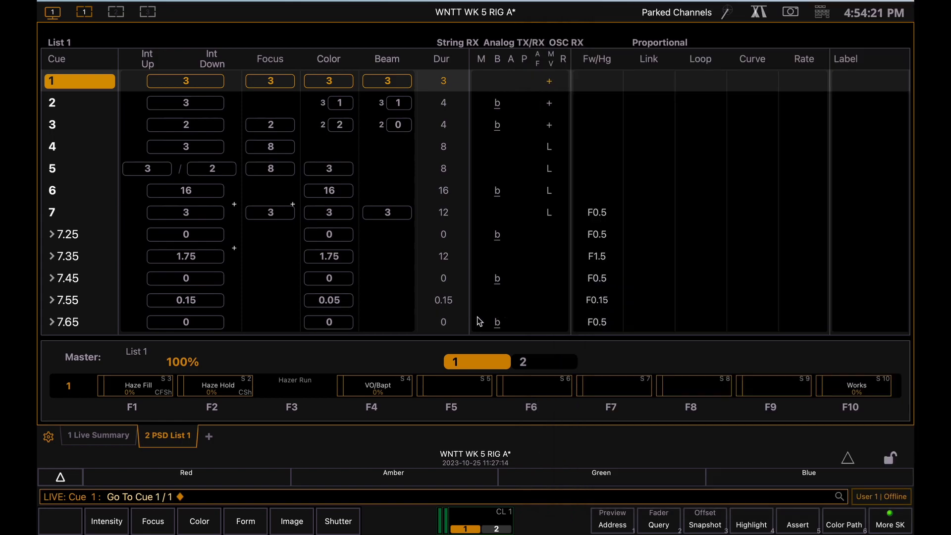
key("BackSpace")
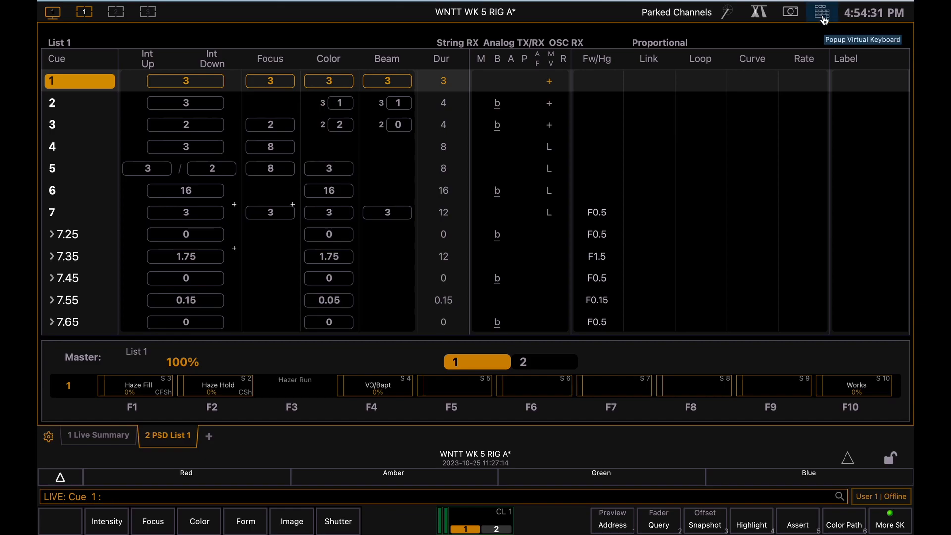
left_click(822, 15)
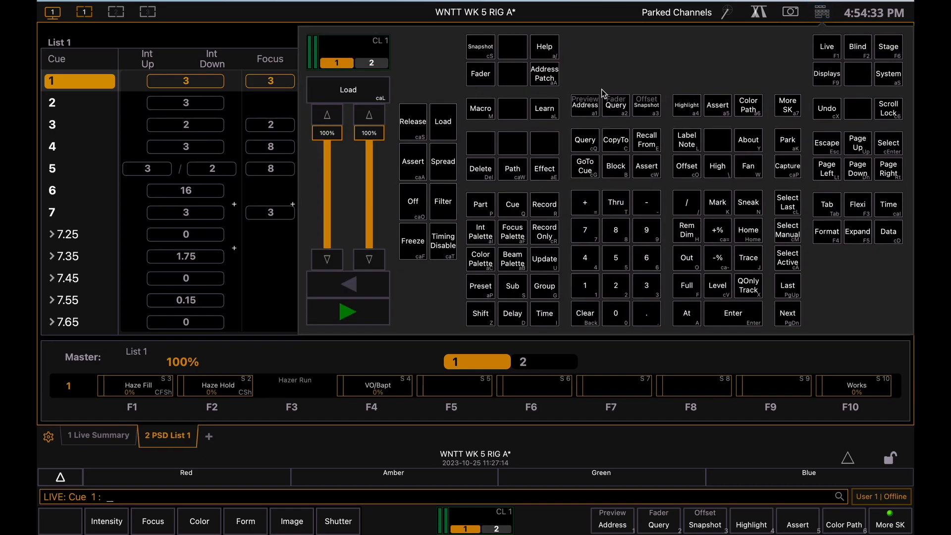
left_click(445, 122)
left_click(724, 319)
left_click(372, 356)
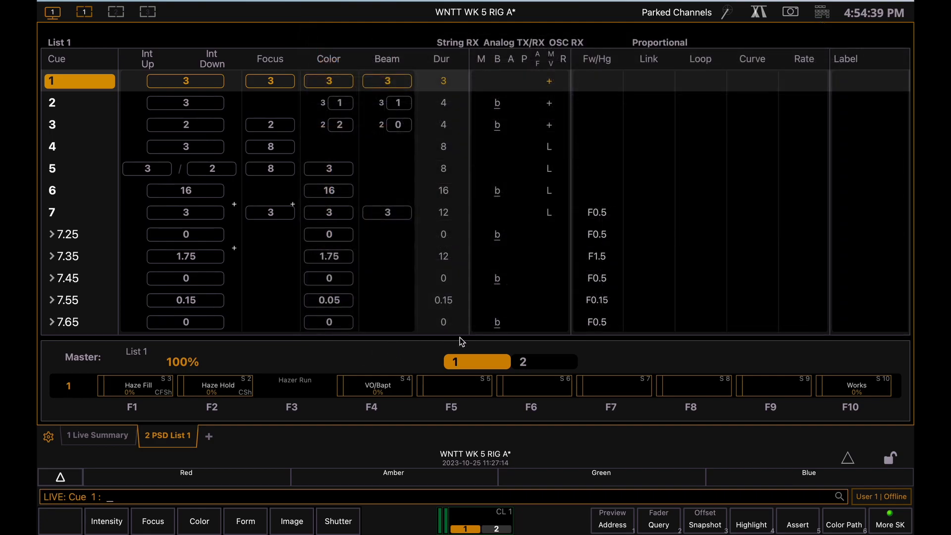